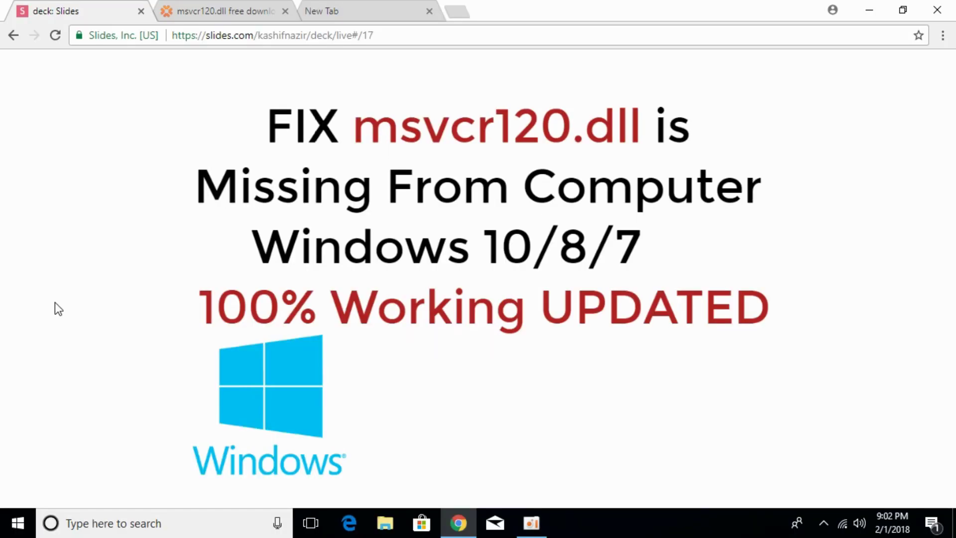
Step: On the msvcr120.dll page, scroll down to the '2 available versions' table
click(171, 7)
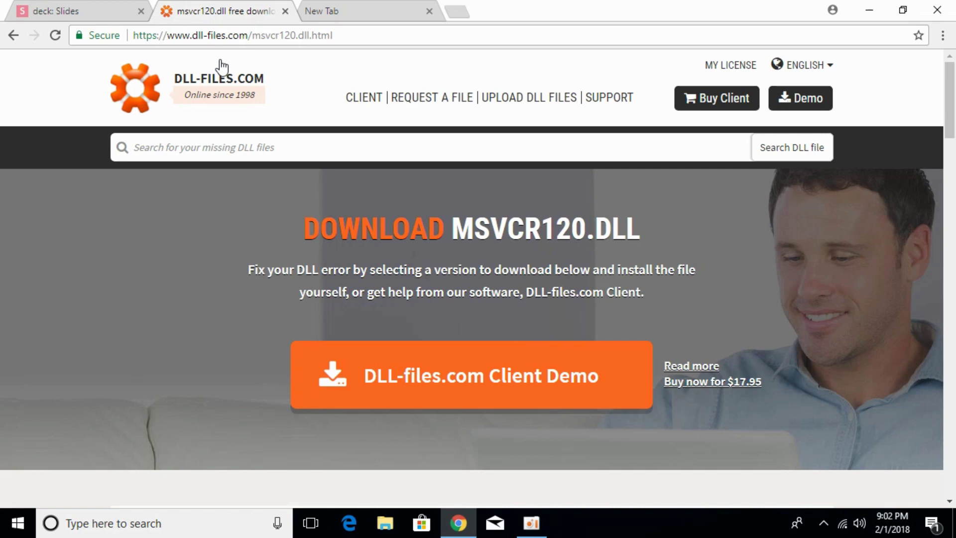
click(228, 32)
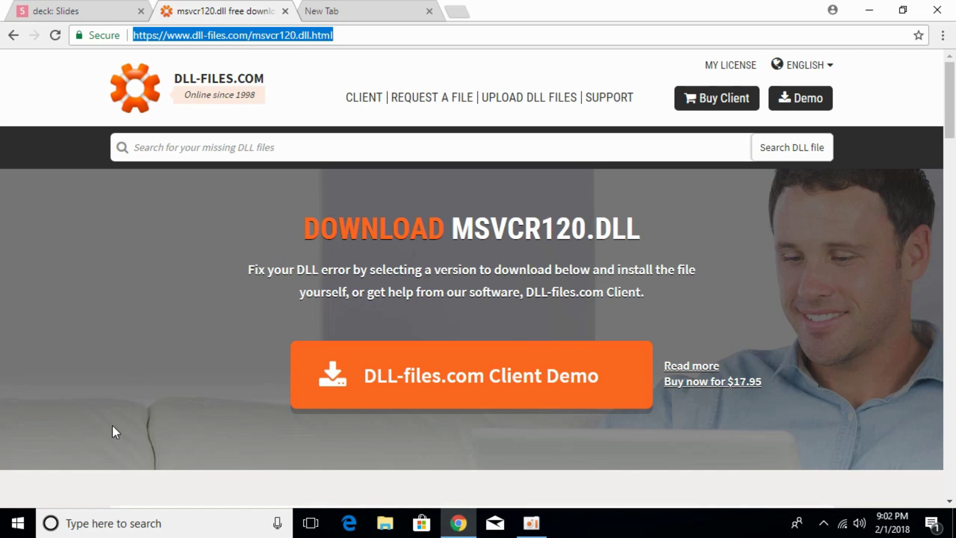
scroll(113, 425, down, 7)
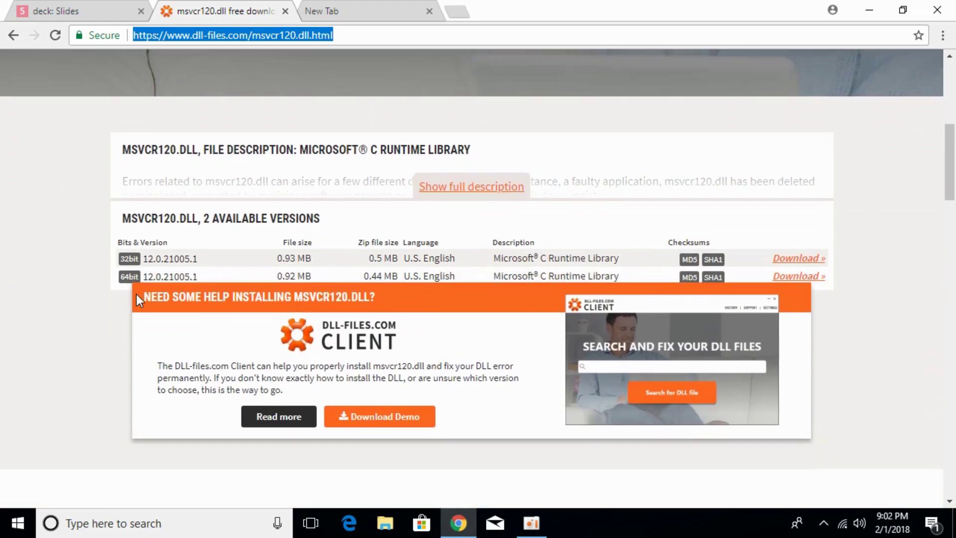
click(231, 255)
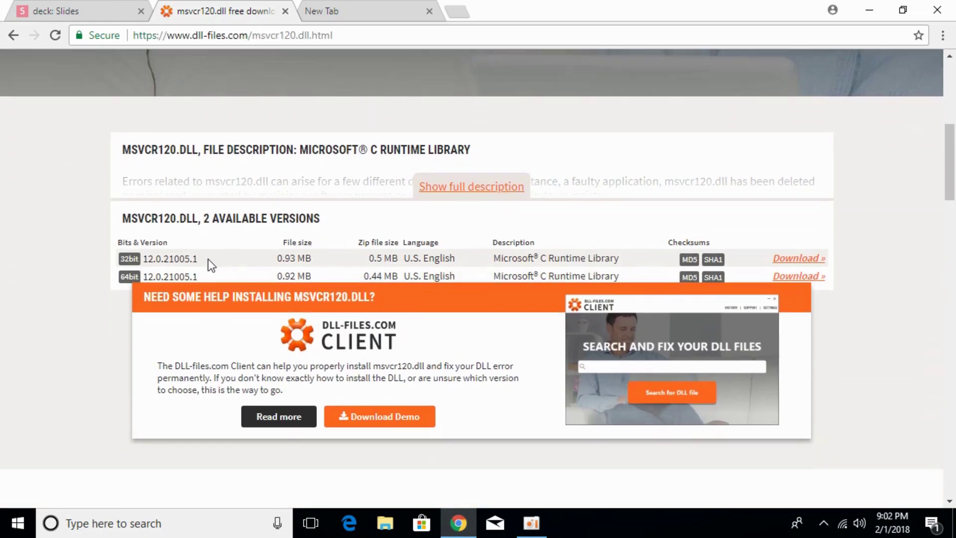
Step: Highlight the 32bit and 64bit version numbers, both 12.0.21005.1
drag(208, 259, 143, 259)
drag(210, 278, 139, 282)
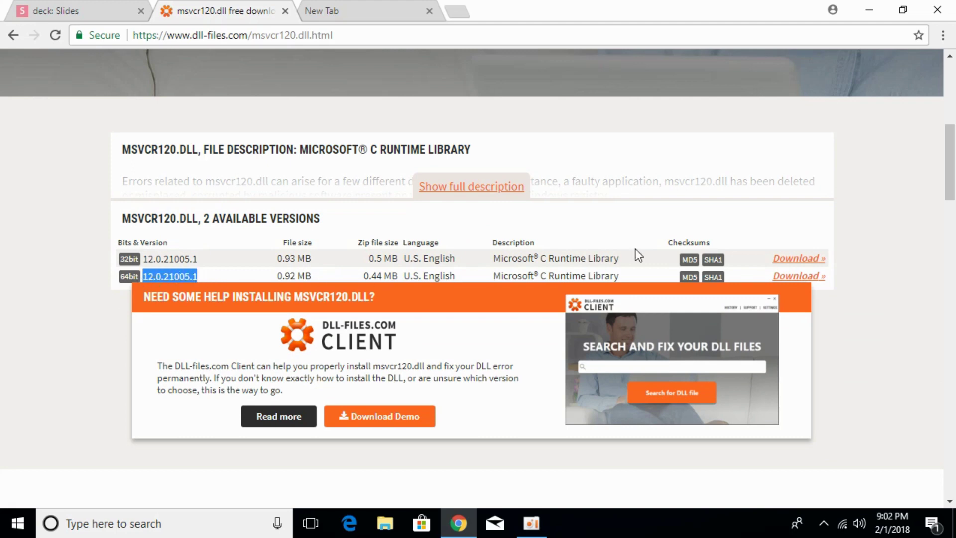
click(213, 262)
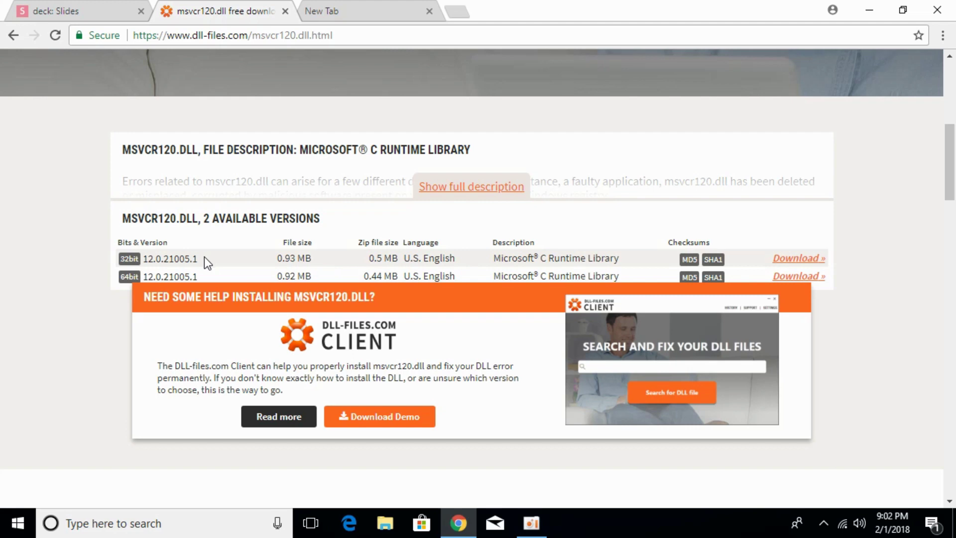
drag(204, 256, 143, 259)
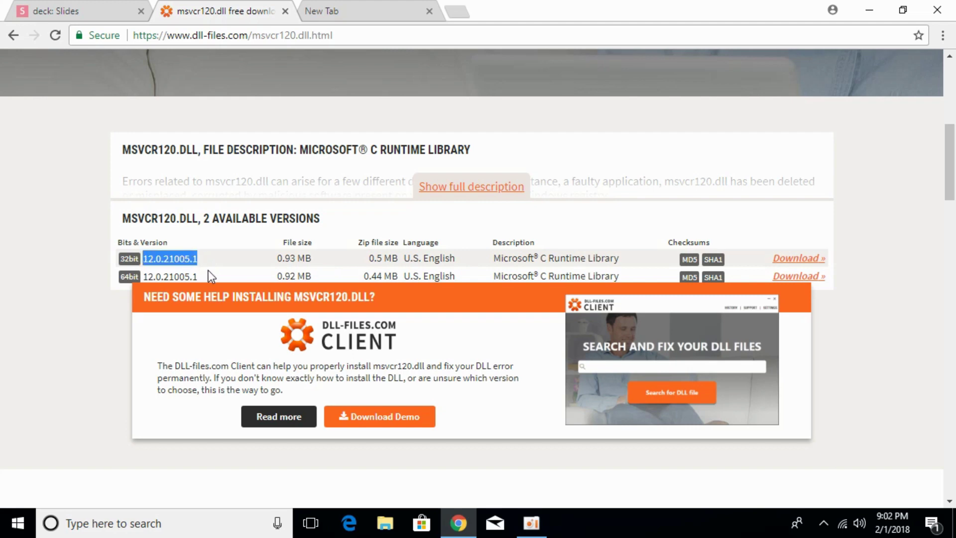
drag(208, 273, 136, 273)
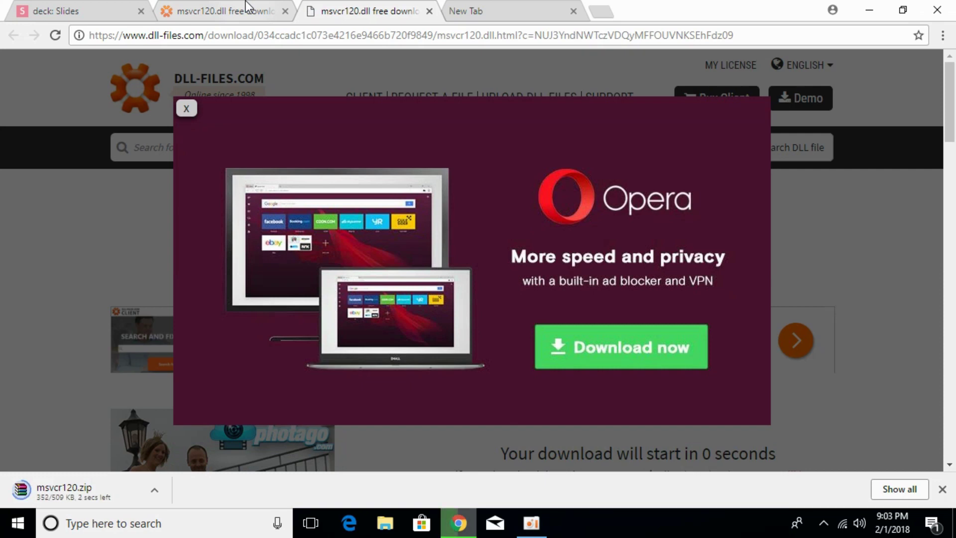
Step: Open the 64bit msvcr120.dll download in a new tab so its zip downloads, closing the old page
click(246, 7)
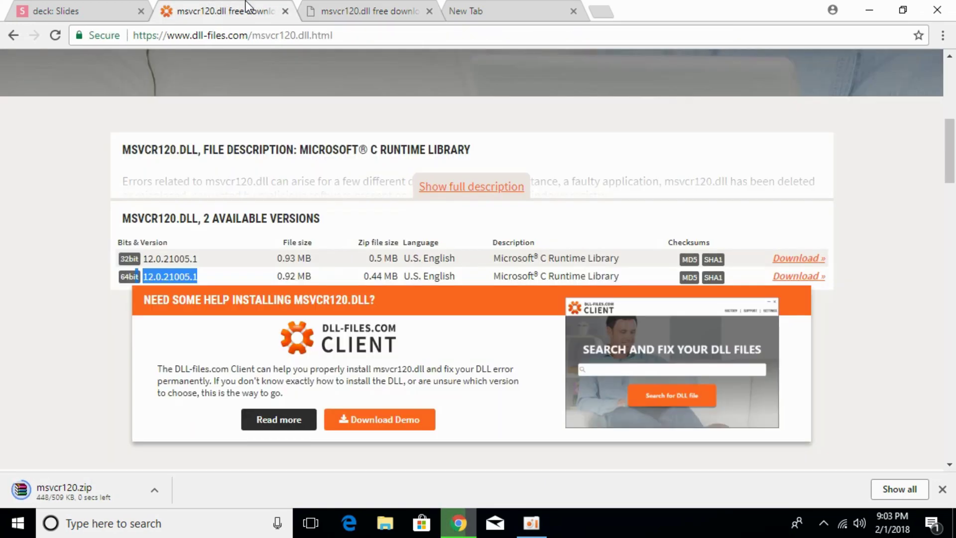
right_click(797, 279)
click(799, 279)
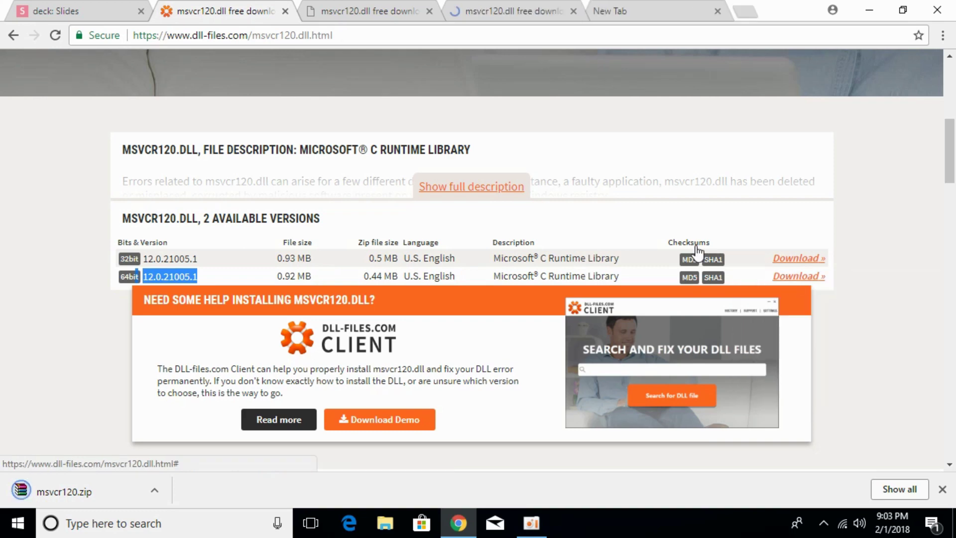
click(469, 10)
click(430, 11)
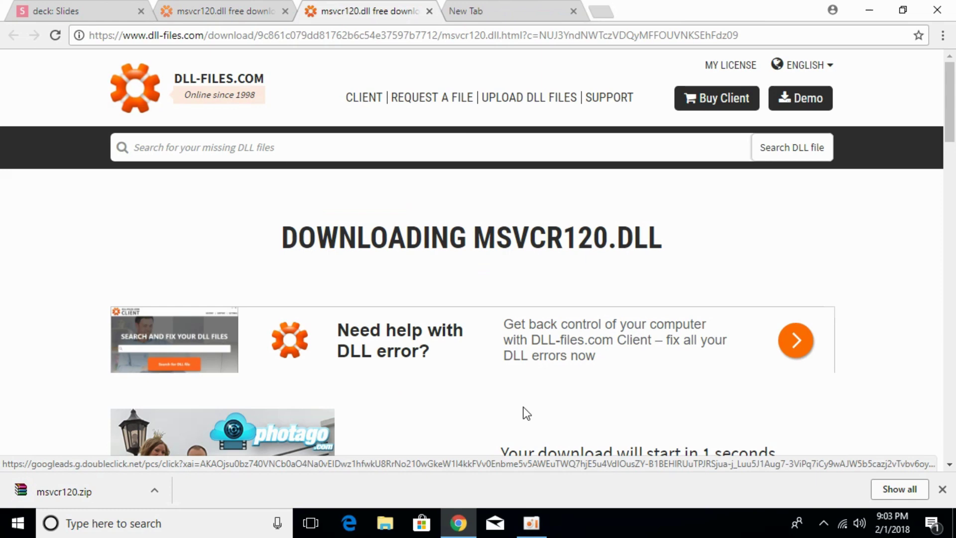
scroll(526, 413, down, 1)
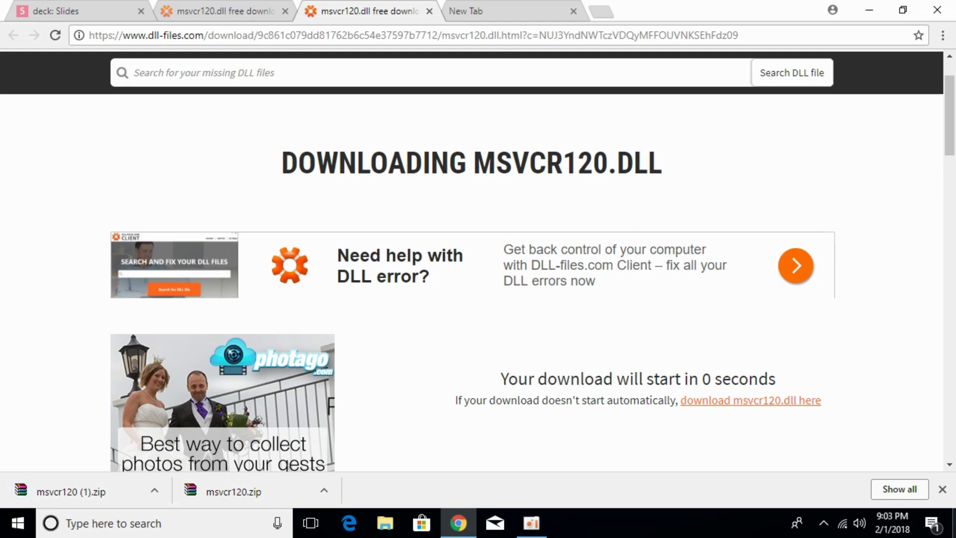
Step: Check This PC's Properties for a 64-bit Windows 10 Pro system type, then close System
key(super+d)
right_click(20, 28)
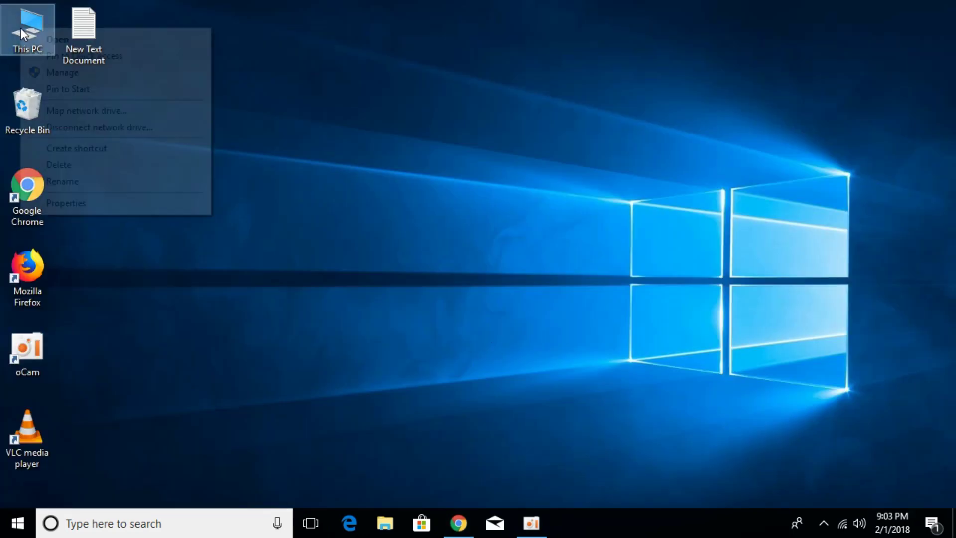
click(52, 204)
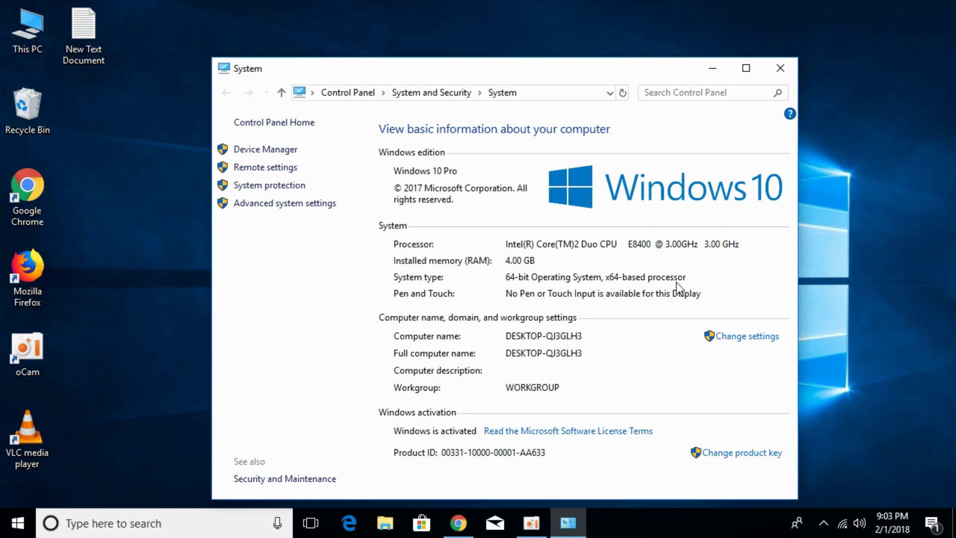
click(794, 69)
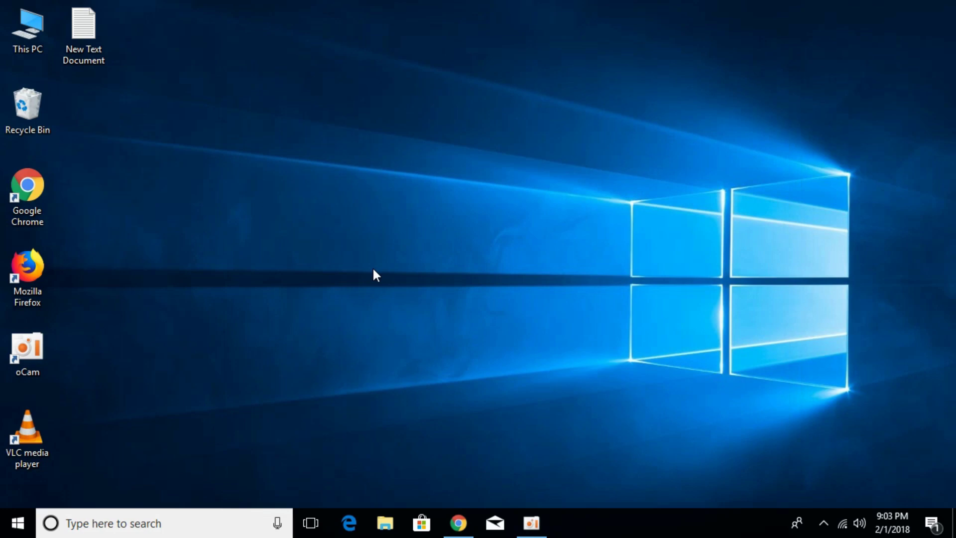
Step: Extract msvcr120.zip from Downloads into a msvcr120 folder with WinRAR
click(387, 517)
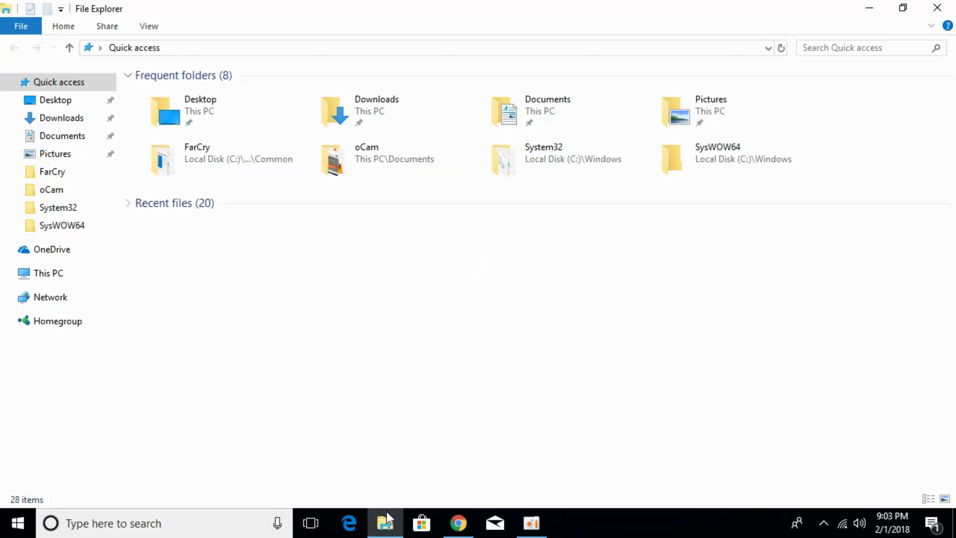
click(62, 119)
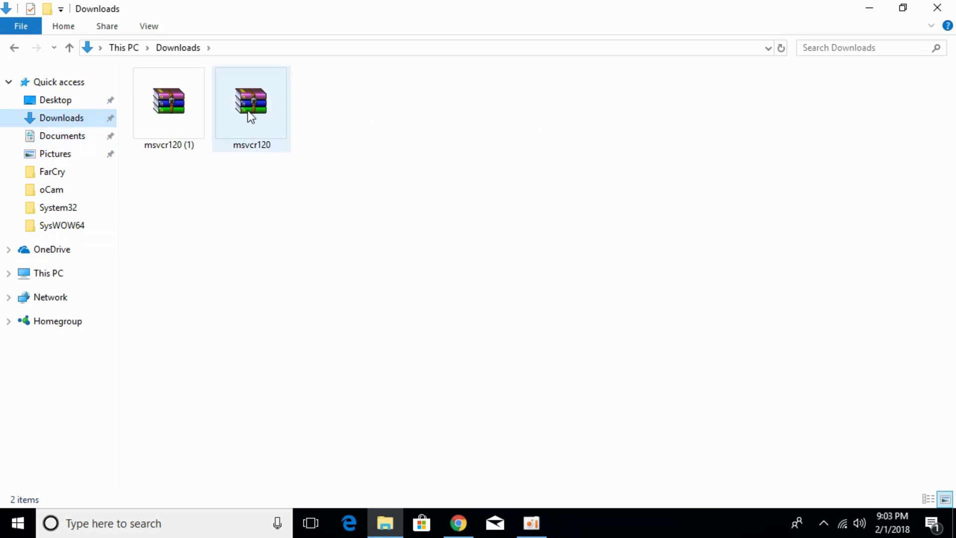
double_click(247, 112)
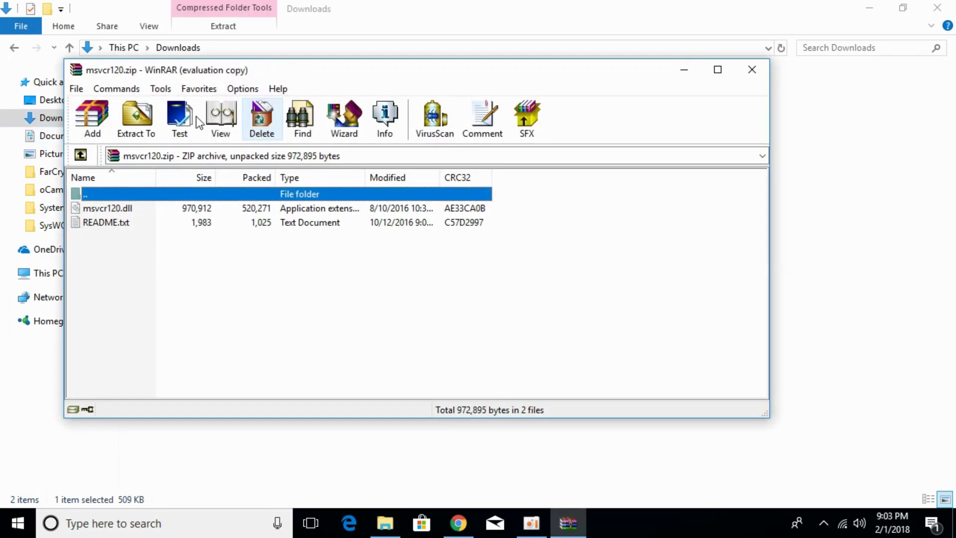
click(122, 124)
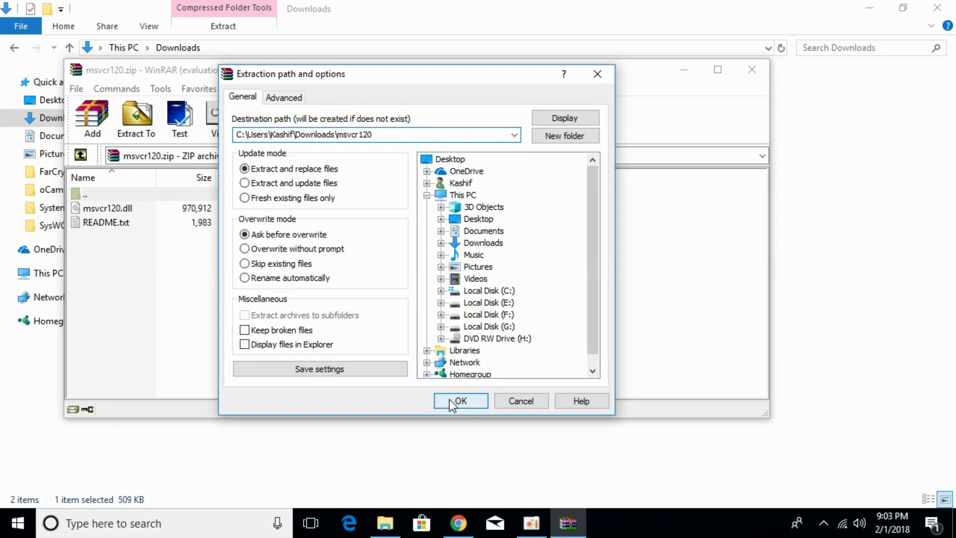
click(456, 398)
click(751, 70)
Step: Extract msvcr120 (1).zip into a msvcr120 (1) folder in Downloads
double_click(177, 117)
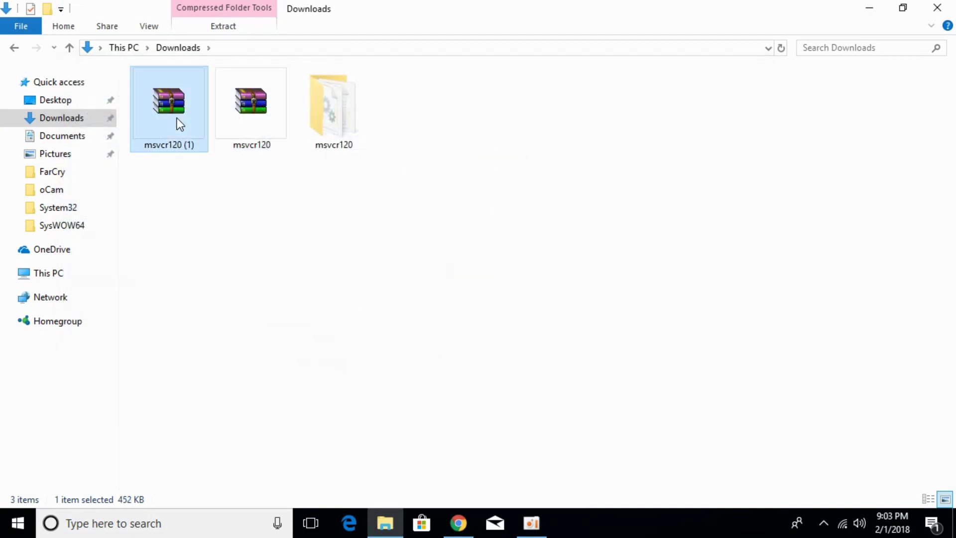
click(137, 122)
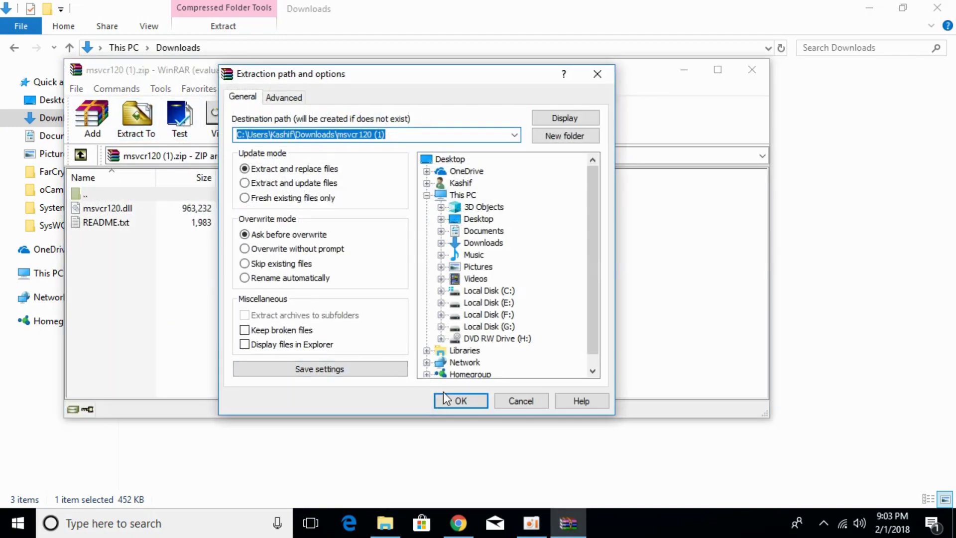
click(454, 399)
click(751, 69)
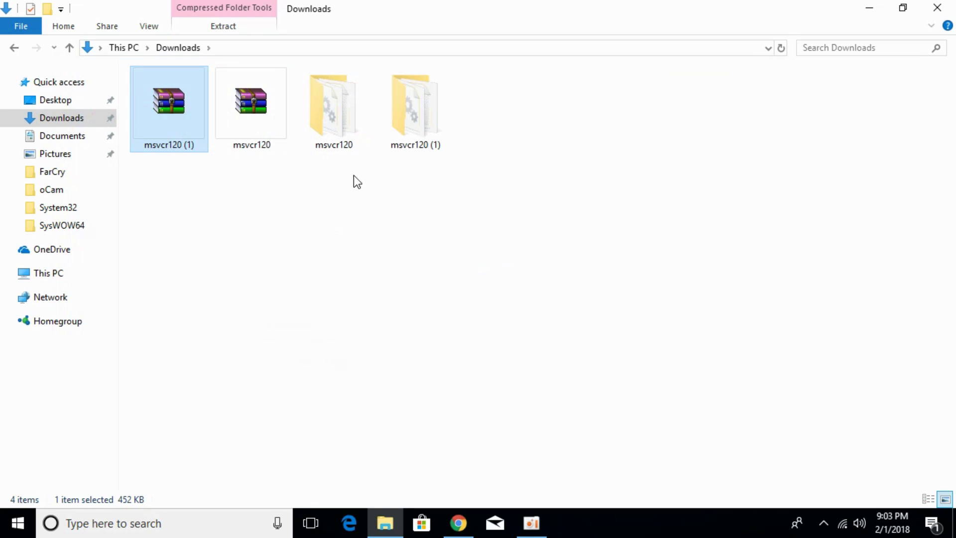
drag(357, 181, 437, 132)
click(403, 326)
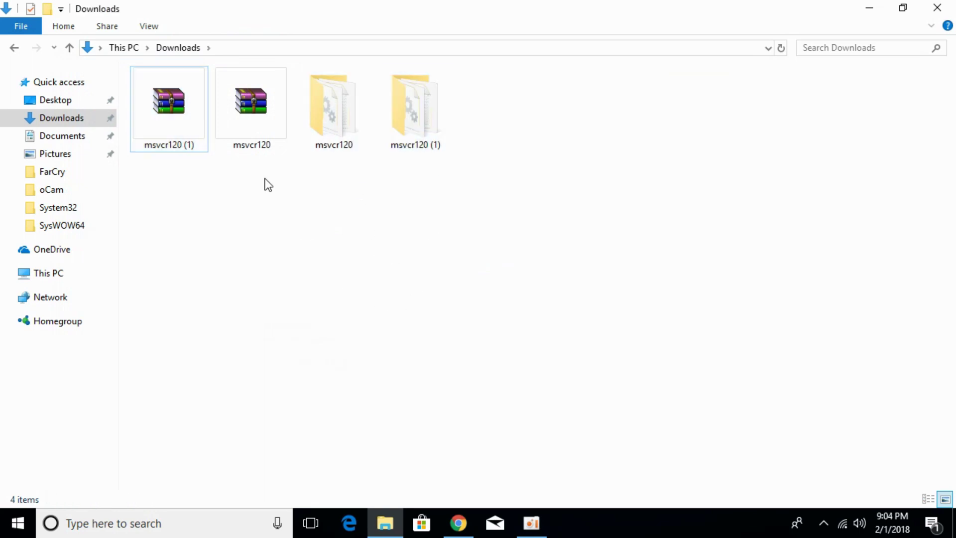
Step: Copy msvcr120.dll from the msvcr120 folder
double_click(351, 103)
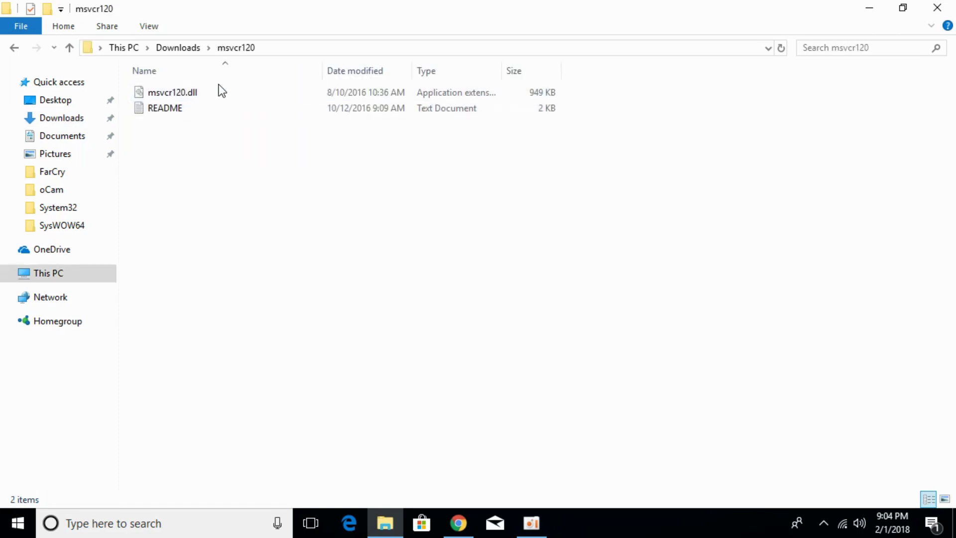
click(195, 94)
right_click(189, 93)
click(256, 300)
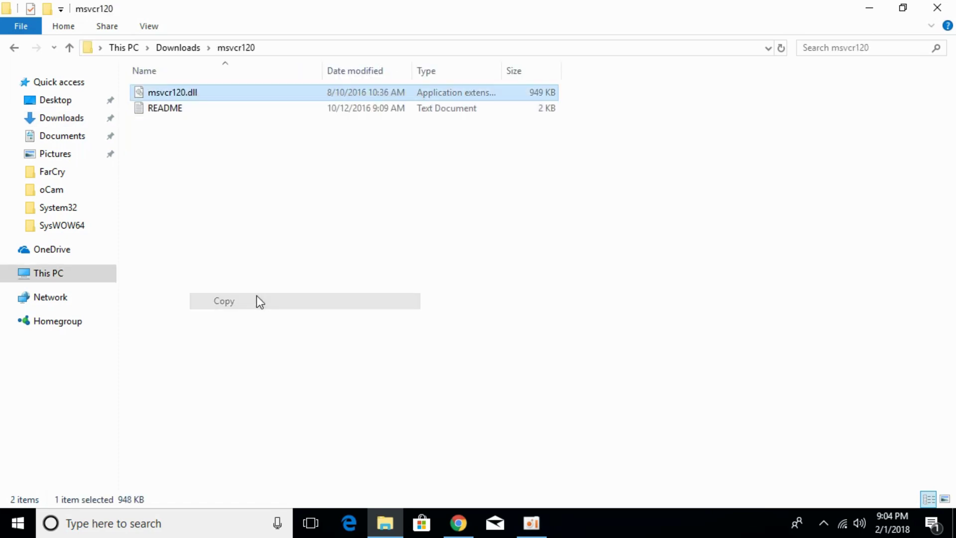
Step: Open C:\Windows\System32 in a separate This PC window
right_click(53, 274)
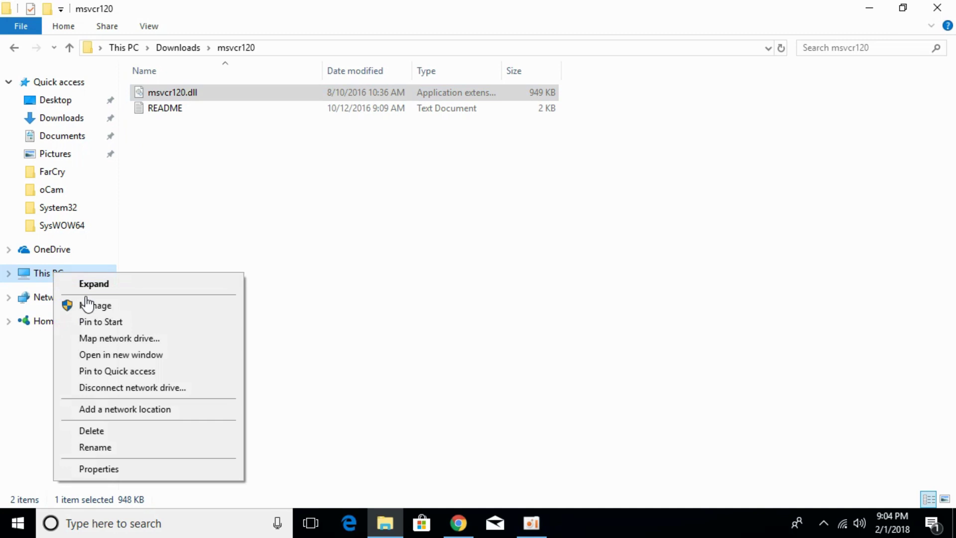
click(134, 355)
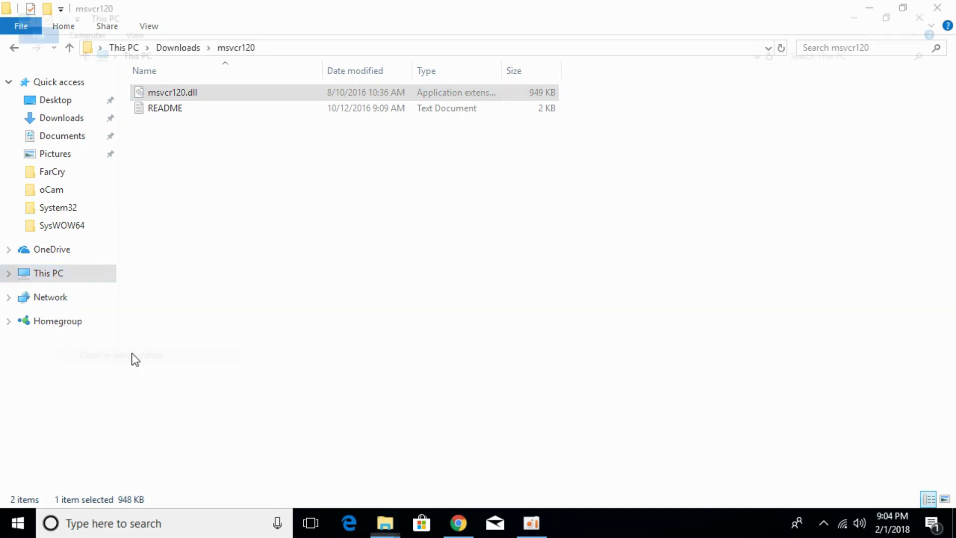
click(903, 7)
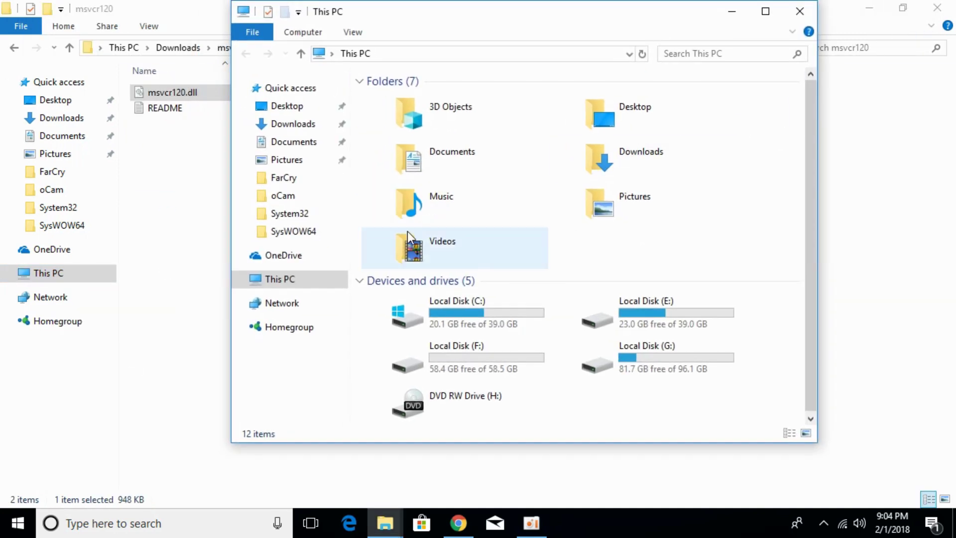
double_click(459, 313)
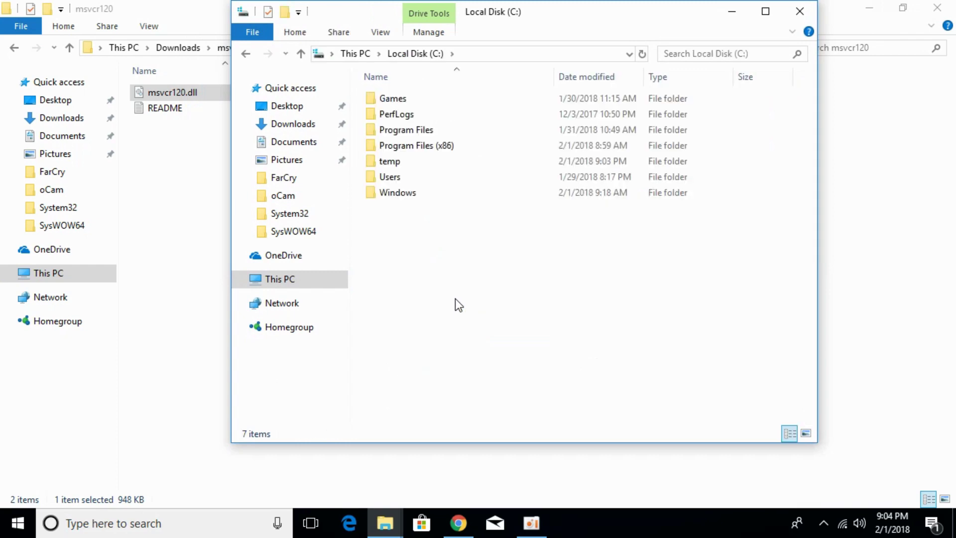
click(413, 194)
double_click(414, 194)
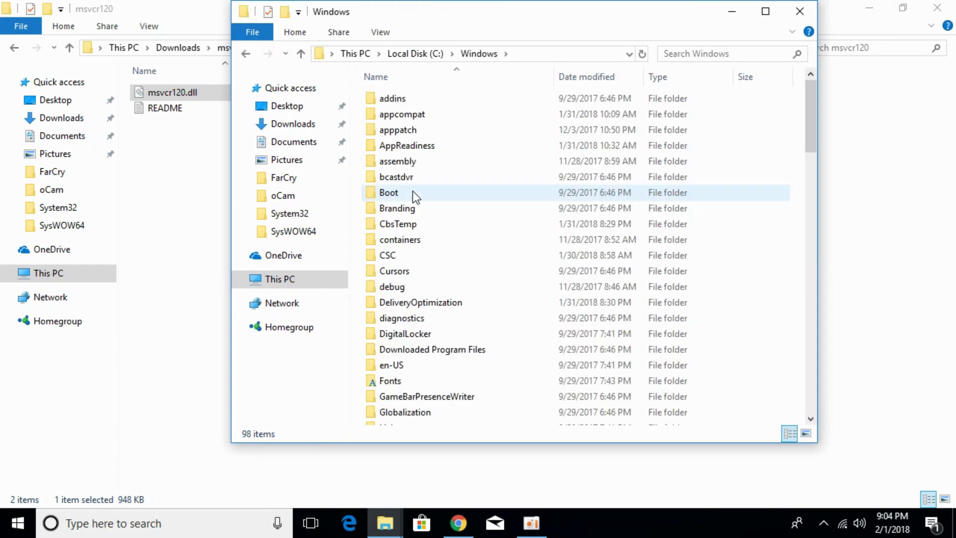
scroll(416, 197, down, 10)
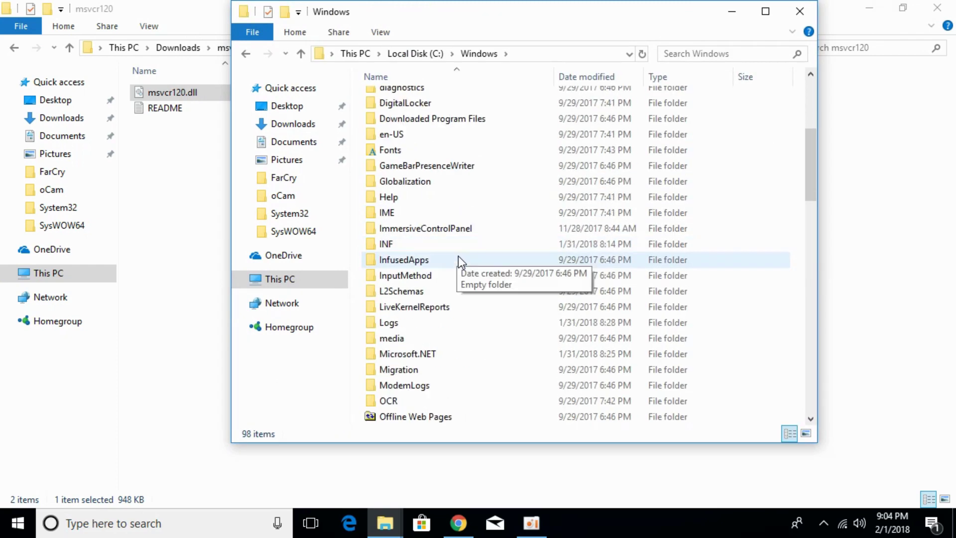
scroll(462, 264, down, 5)
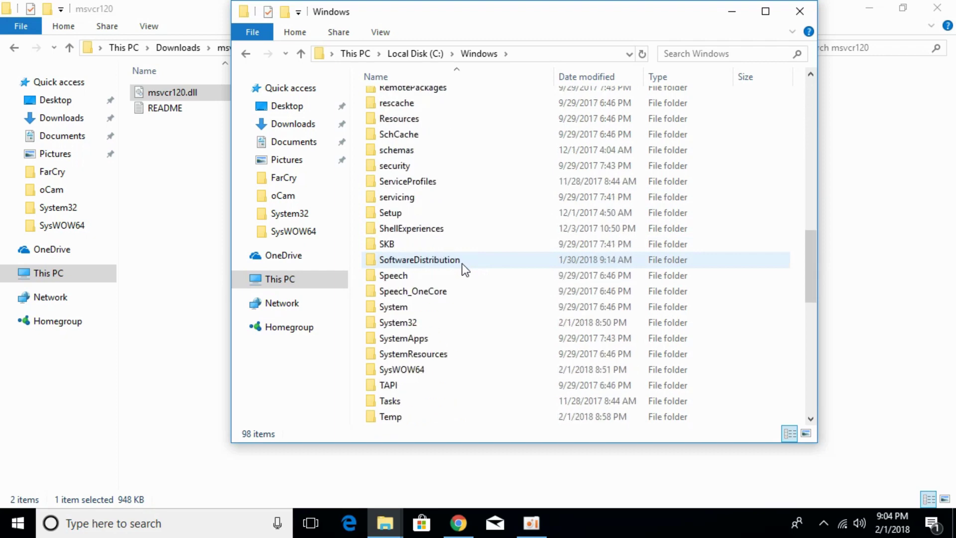
click(411, 336)
click(409, 323)
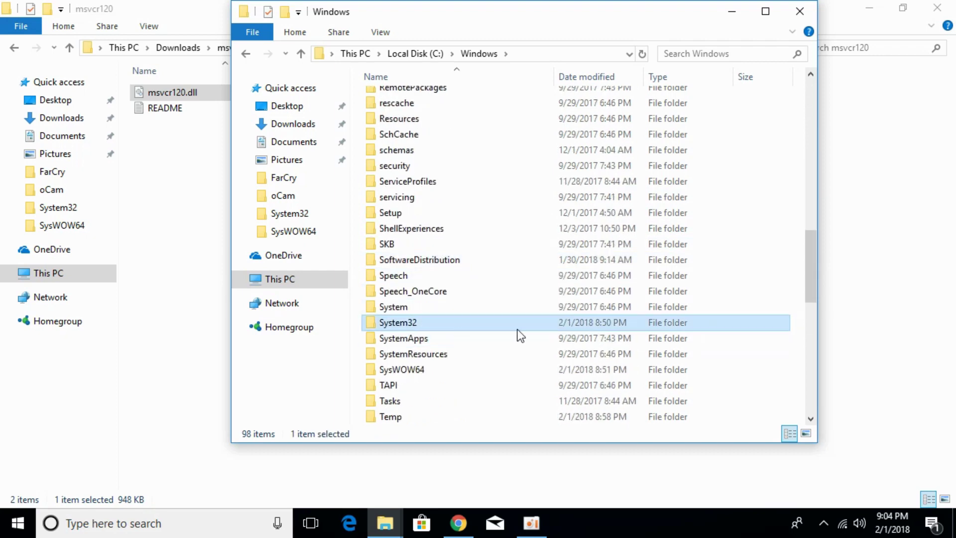
double_click(437, 324)
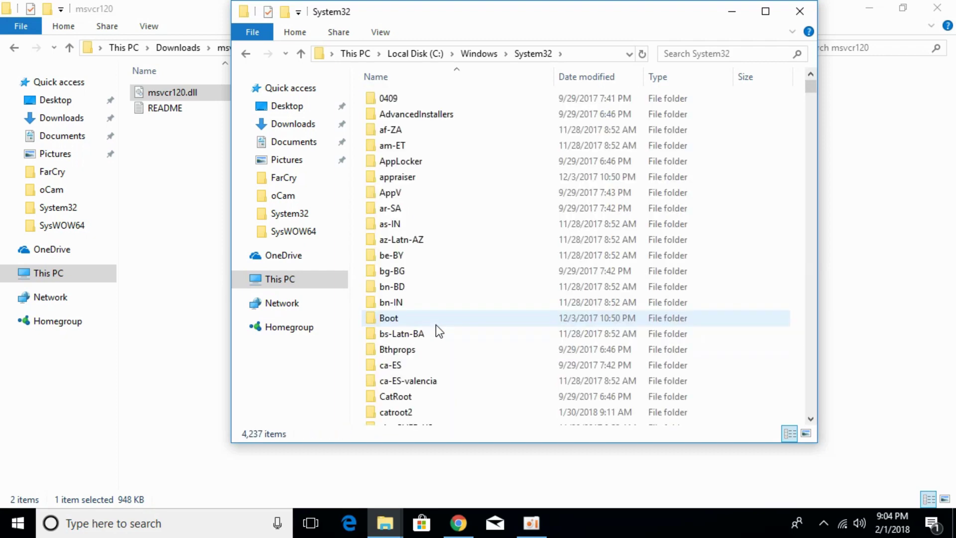
Step: Paste msvcr120.dll into System32 with administrator permission, then go back to C:\Windows
right_click(771, 179)
click(795, 259)
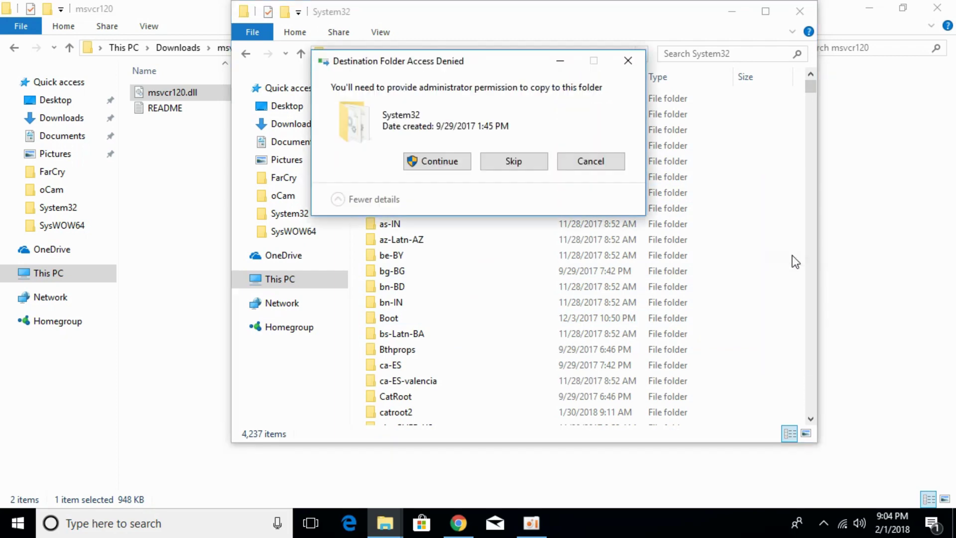
click(441, 158)
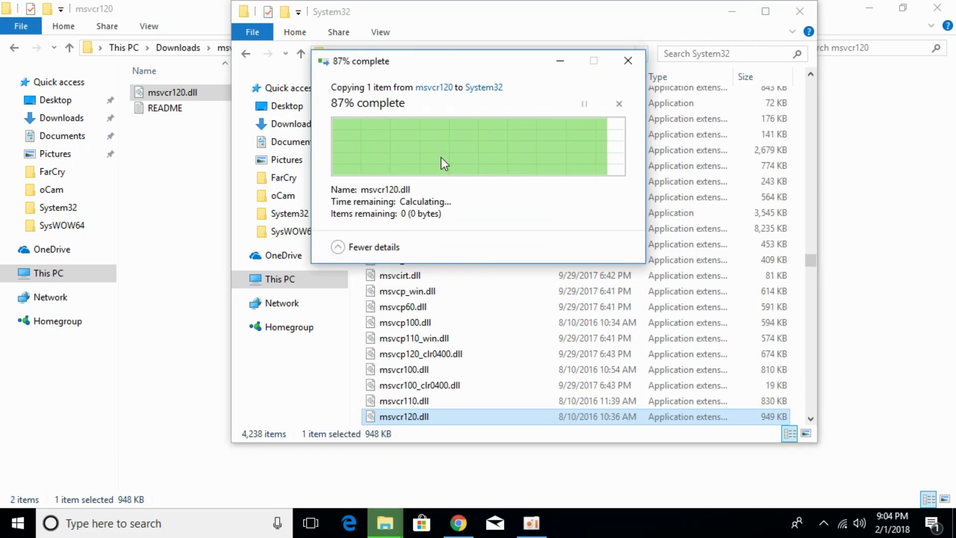
click(246, 54)
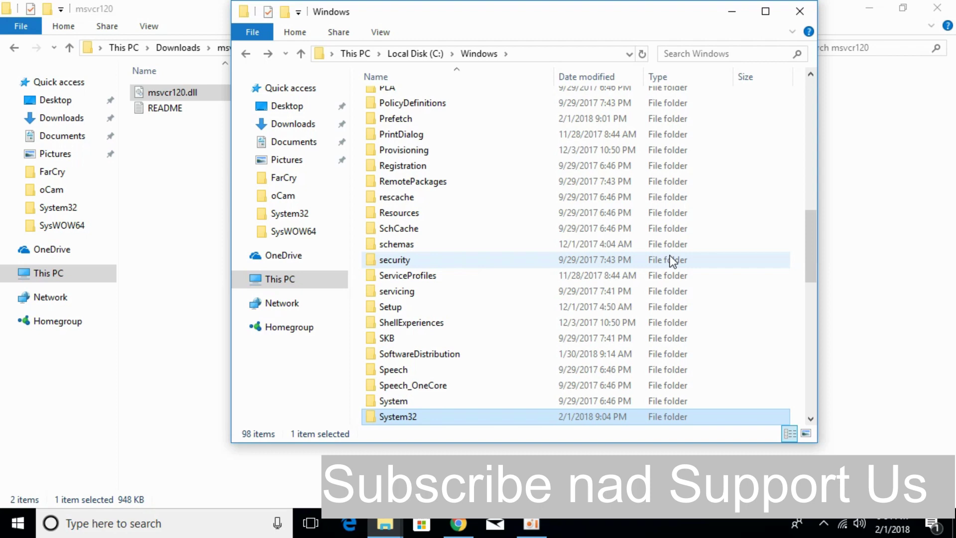
Step: Copy msvcr120.dll from the msvcr120 (1) folder in Downloads
click(14, 49)
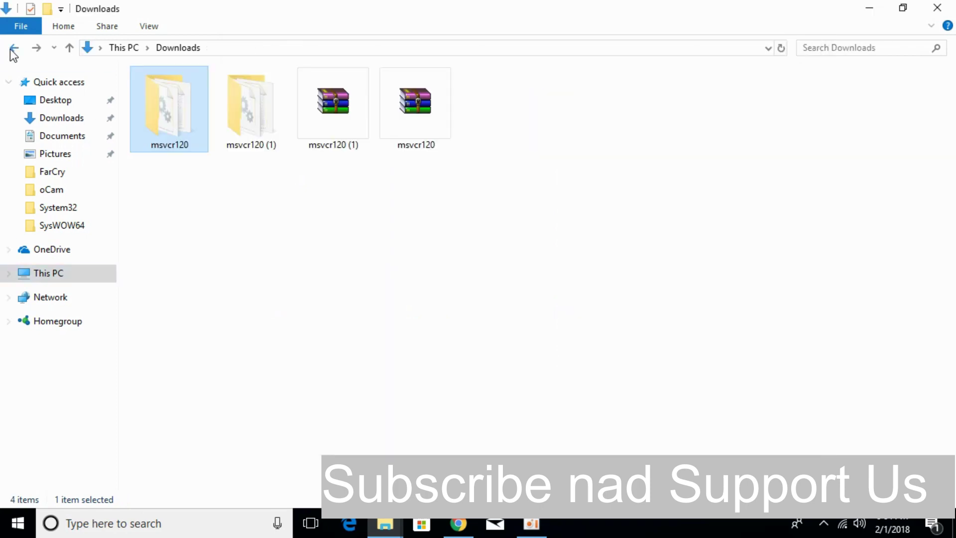
double_click(238, 104)
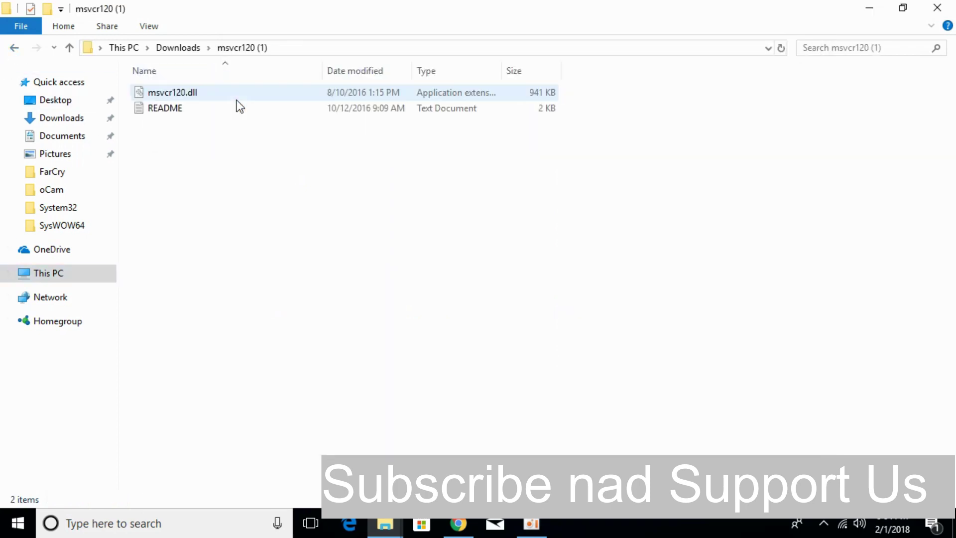
right_click(196, 93)
click(247, 299)
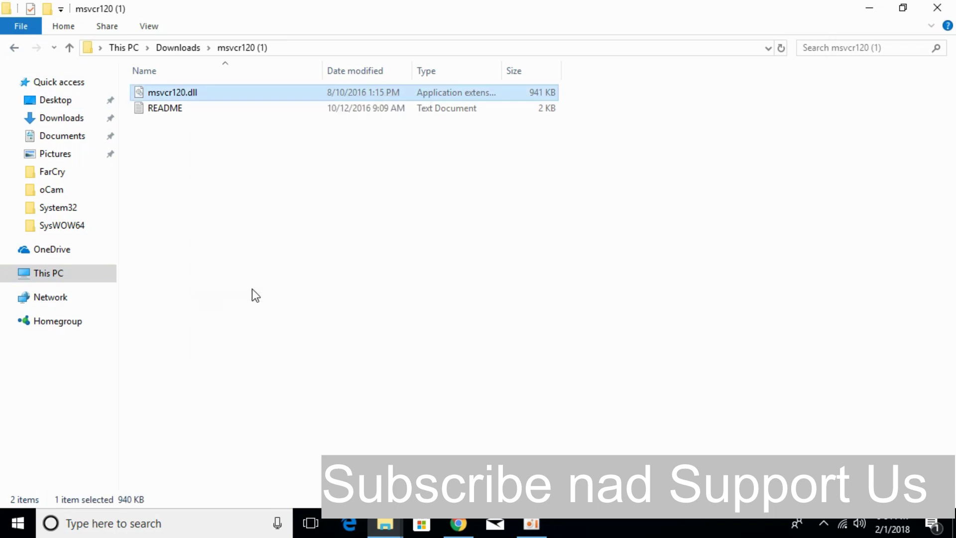
Step: Paste it into System32, replacing the existing file with administrator permission, then return to C:\Windows
mouse_move(461, 527)
mouse_move(384, 524)
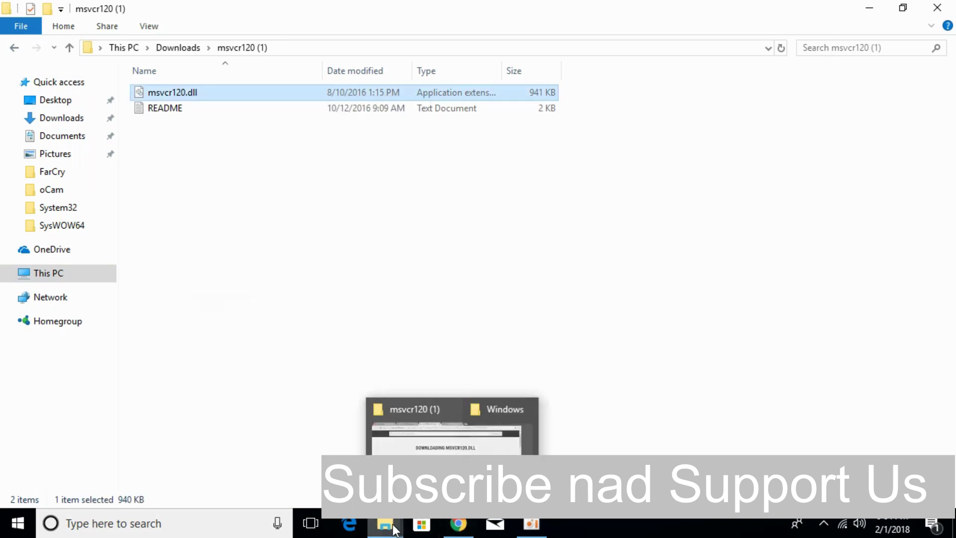
click(468, 448)
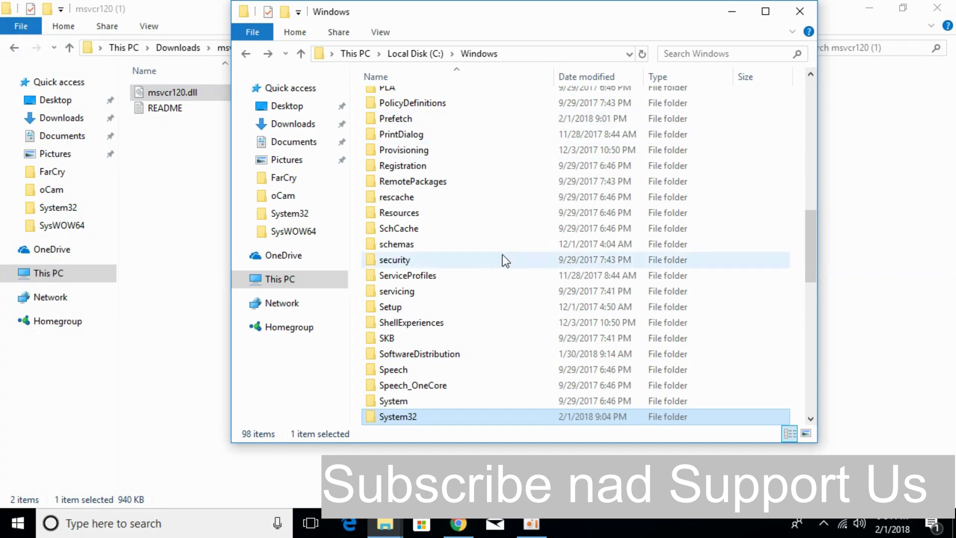
scroll(462, 372, down, 3)
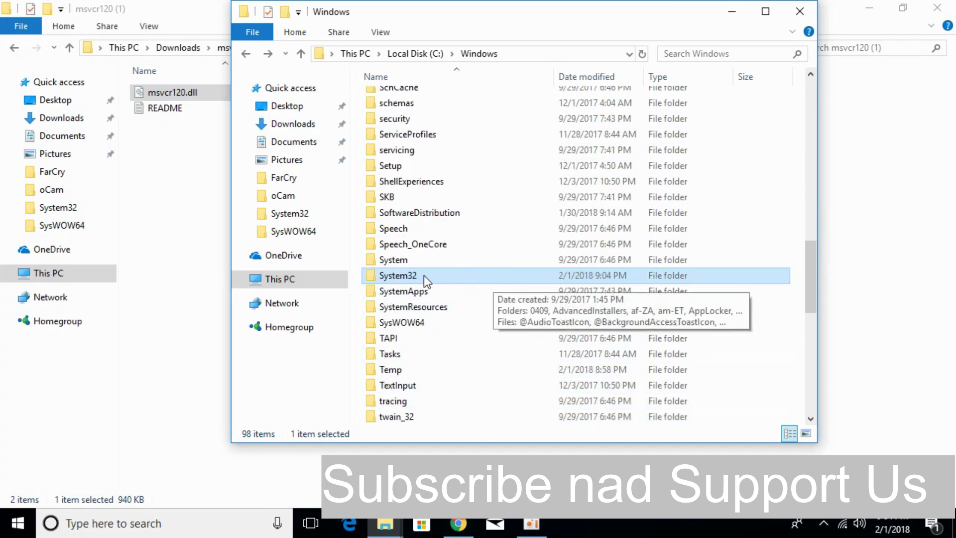
double_click(423, 276)
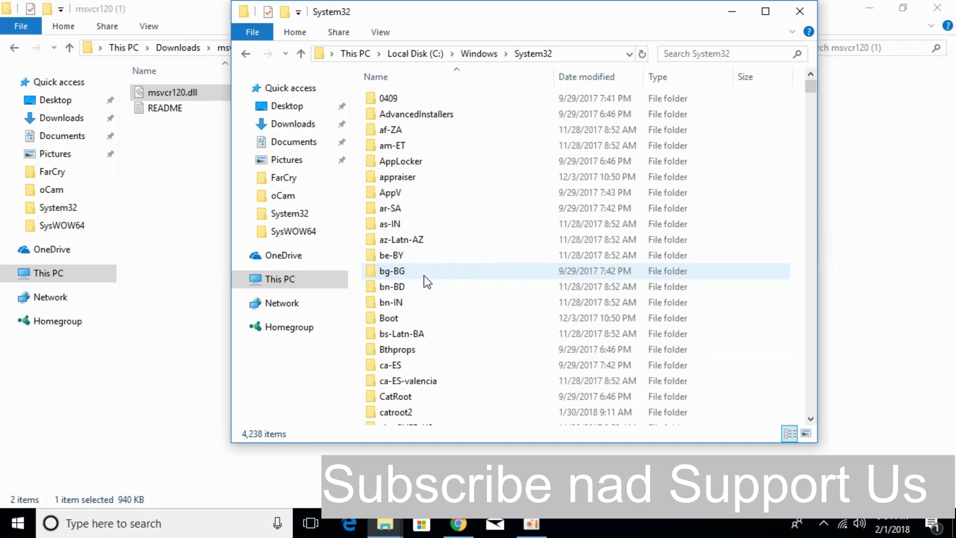
right_click(745, 192)
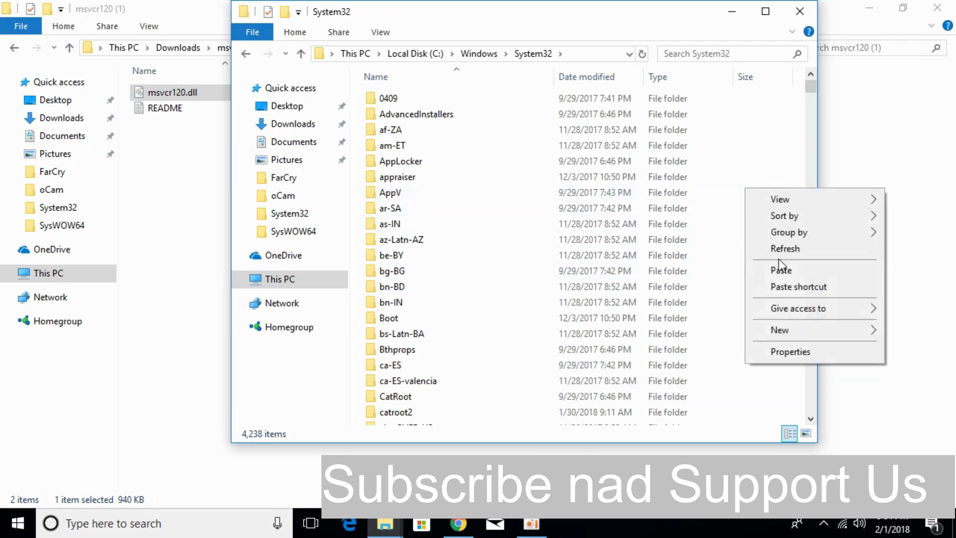
click(777, 269)
click(438, 142)
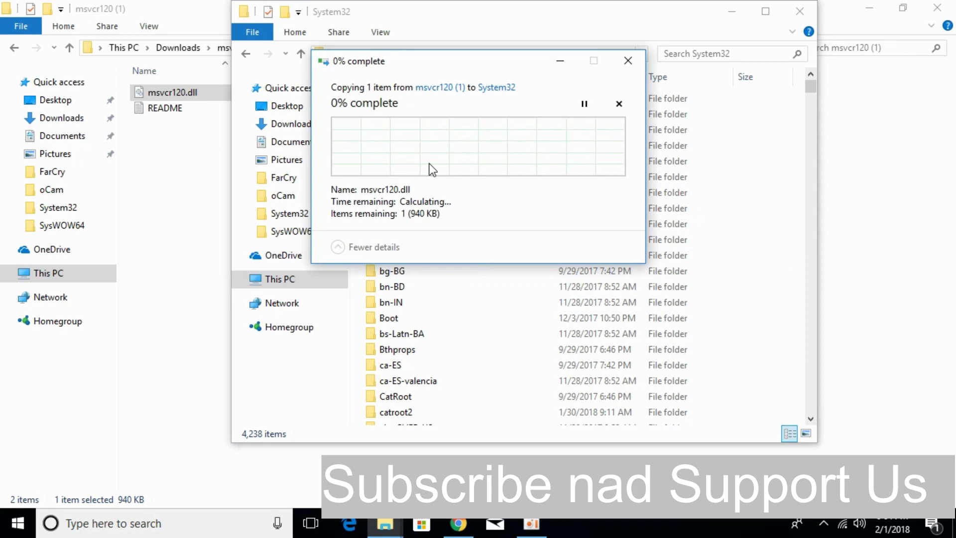
click(422, 161)
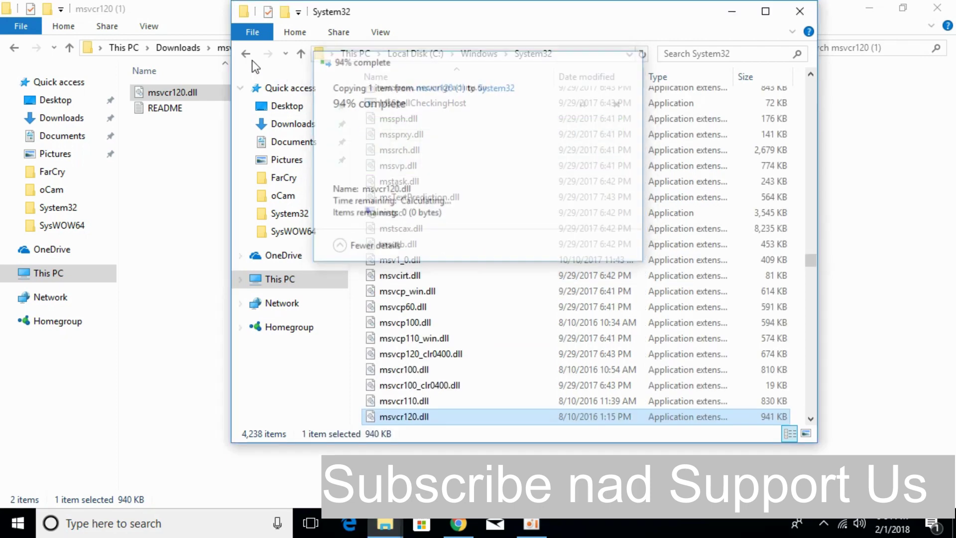
click(246, 53)
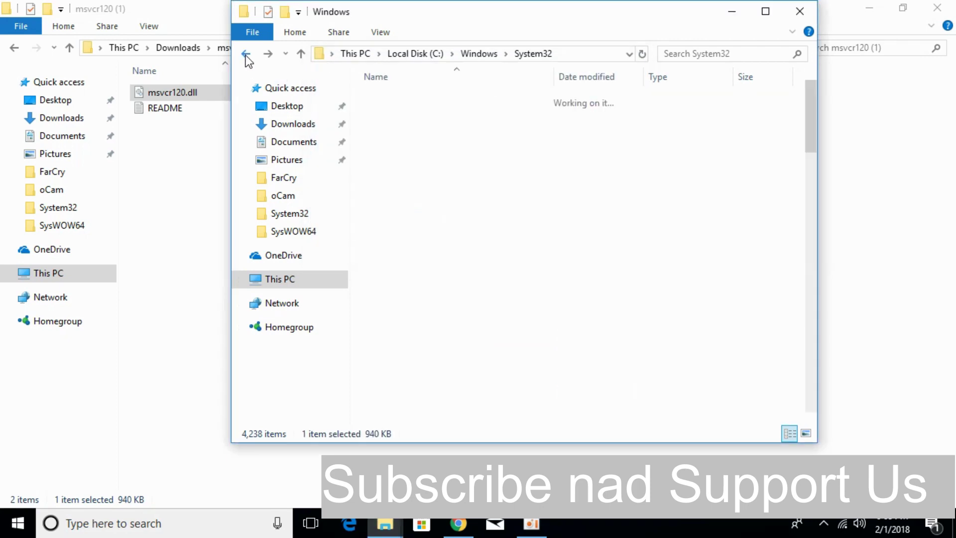
Step: Copy msvcr120.dll from the Downloads msvcr120 folder
click(30, 48)
click(13, 47)
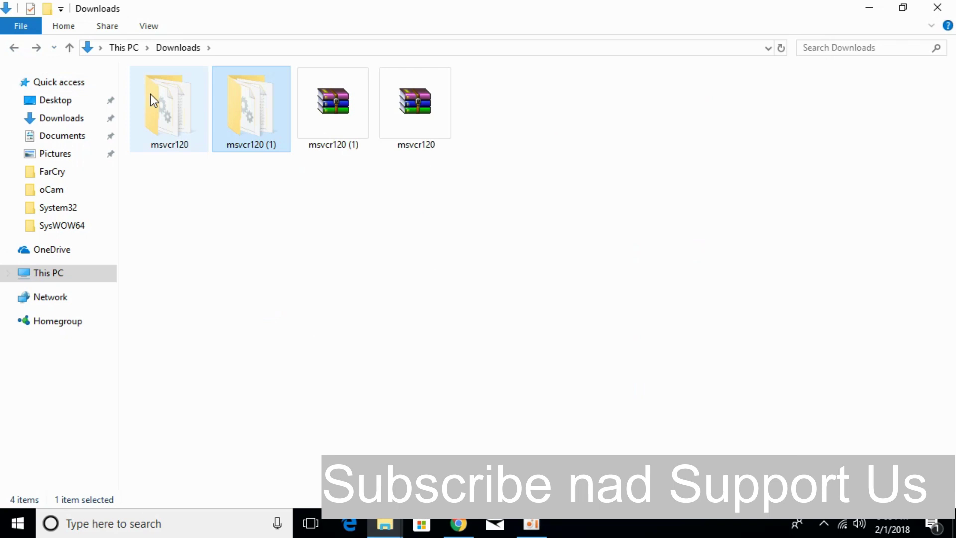
double_click(153, 100)
right_click(150, 93)
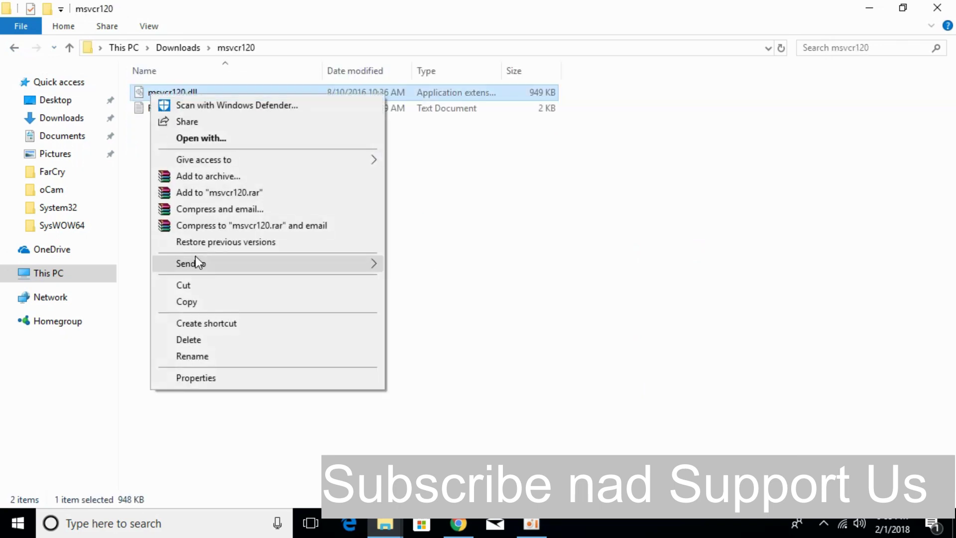
click(196, 300)
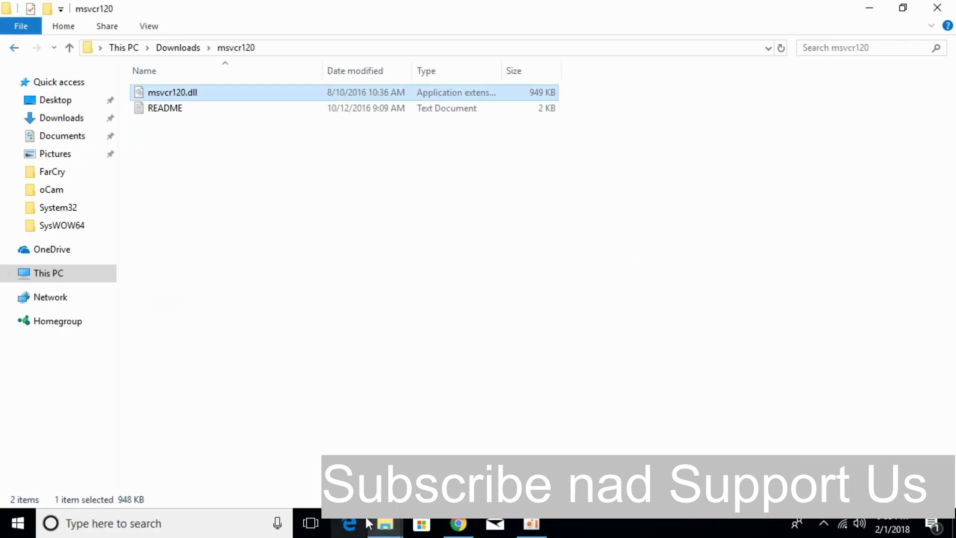
Step: Paste it into C:\Windows\SysWOW64 with administrator permission, then return to C:\Windows
click(384, 523)
click(466, 443)
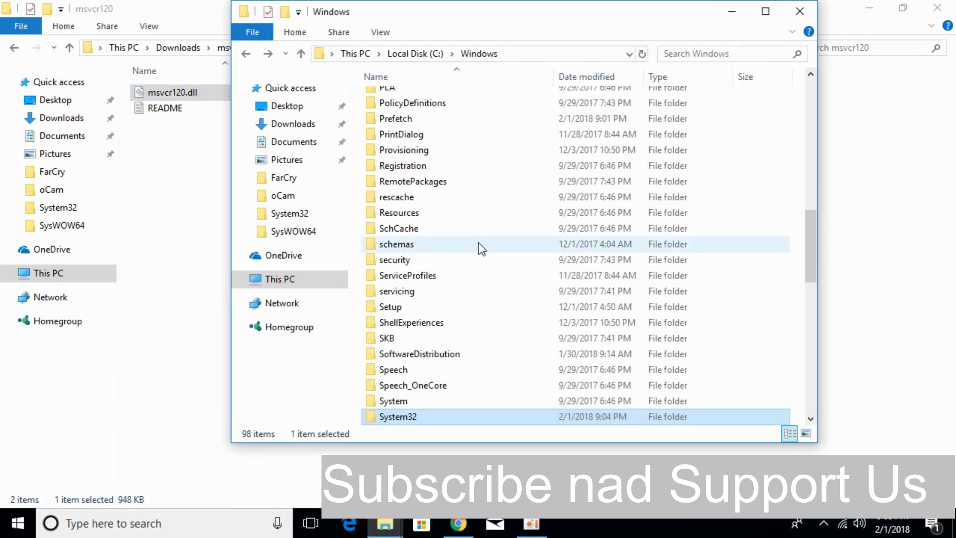
scroll(479, 244, down, 3)
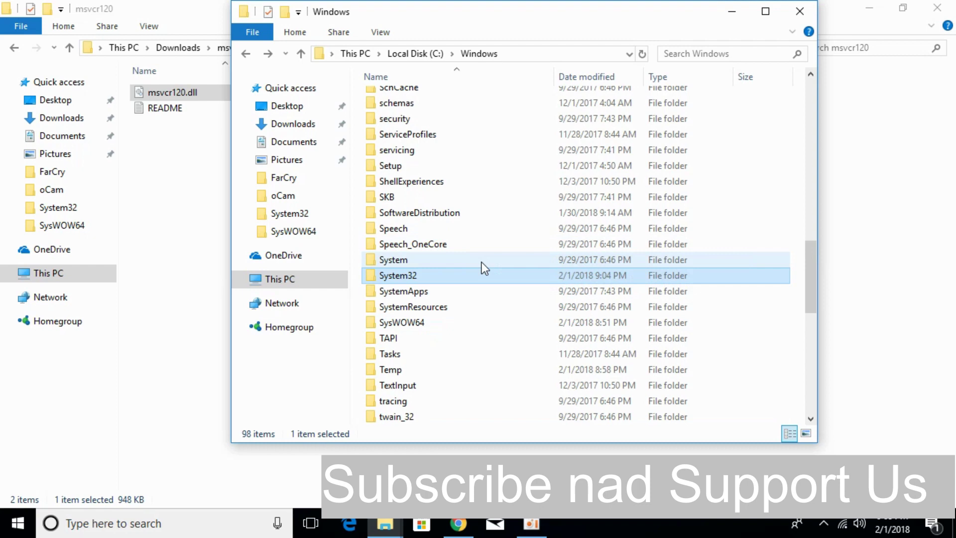
click(455, 323)
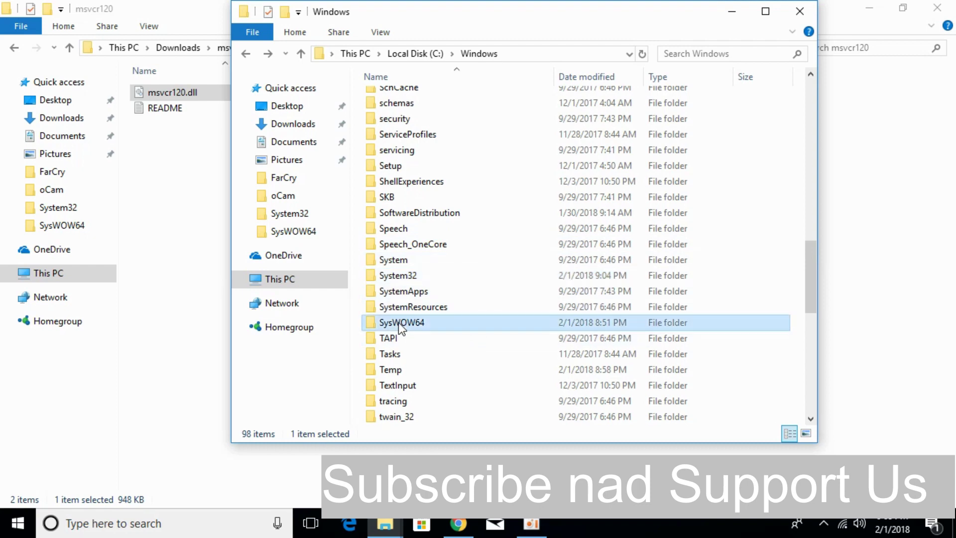
double_click(428, 322)
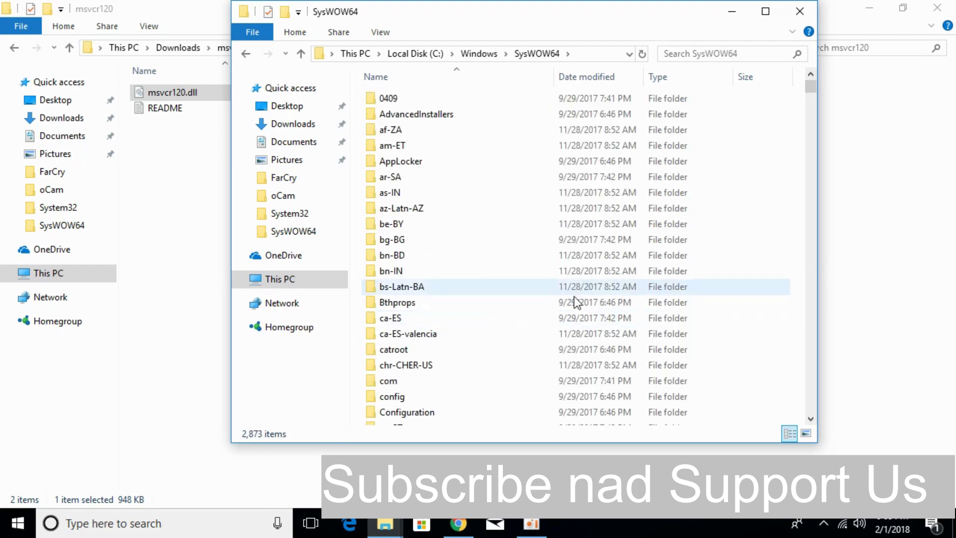
right_click(770, 214)
click(798, 292)
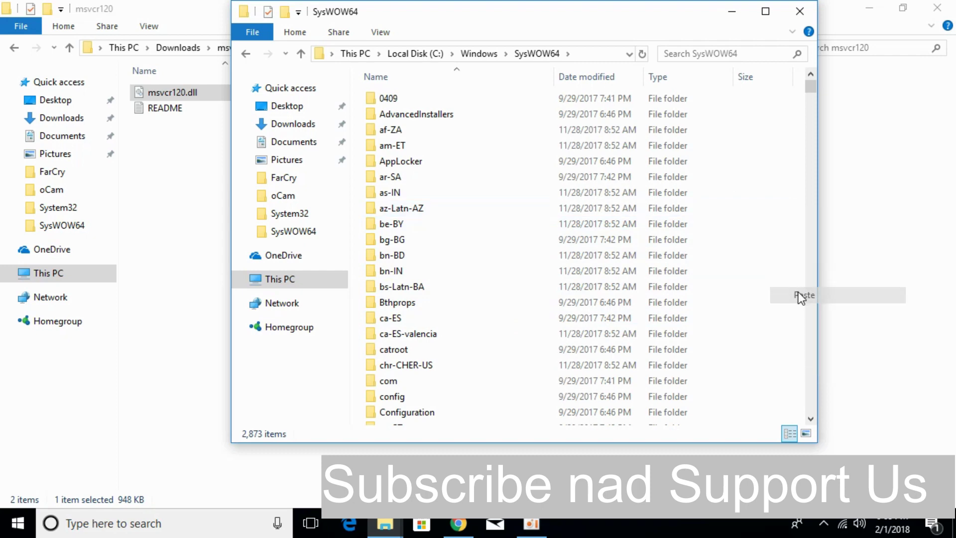
click(450, 160)
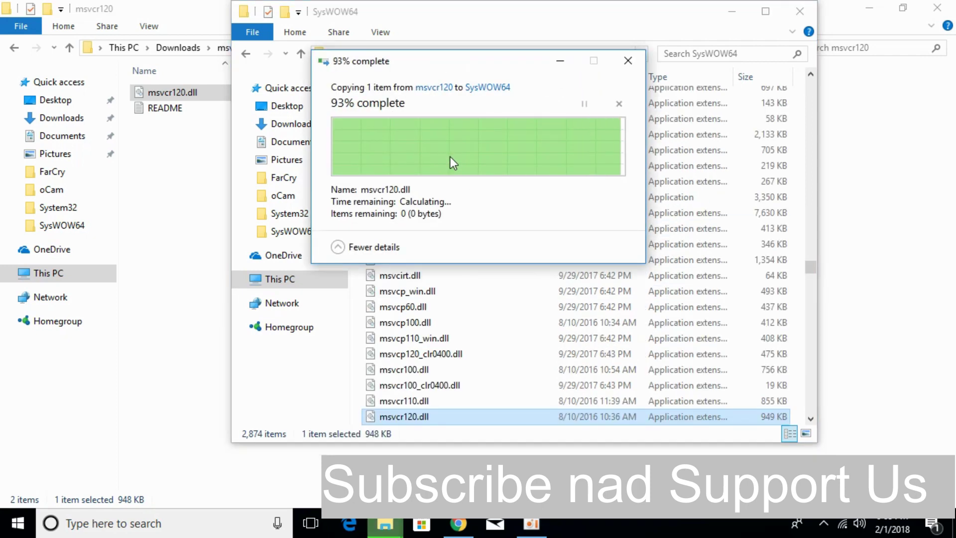
click(245, 53)
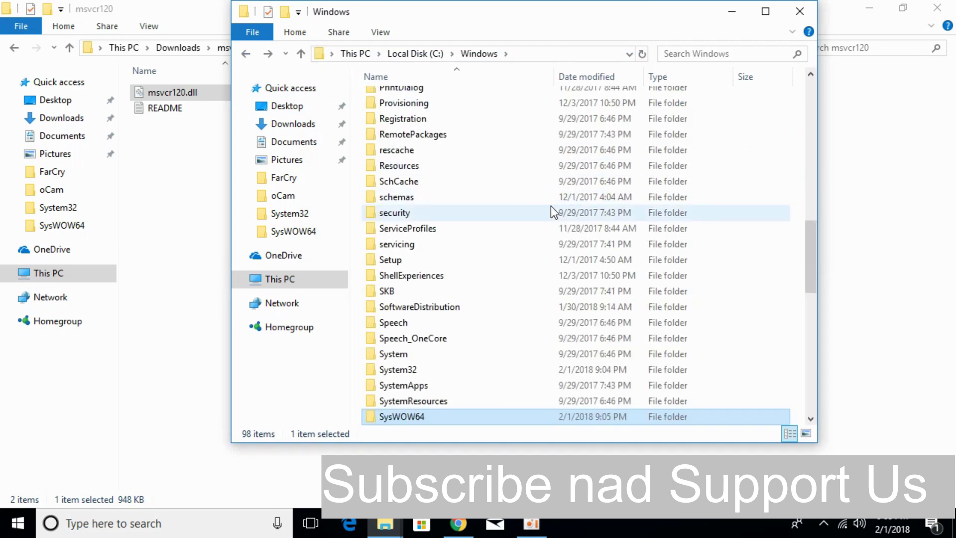